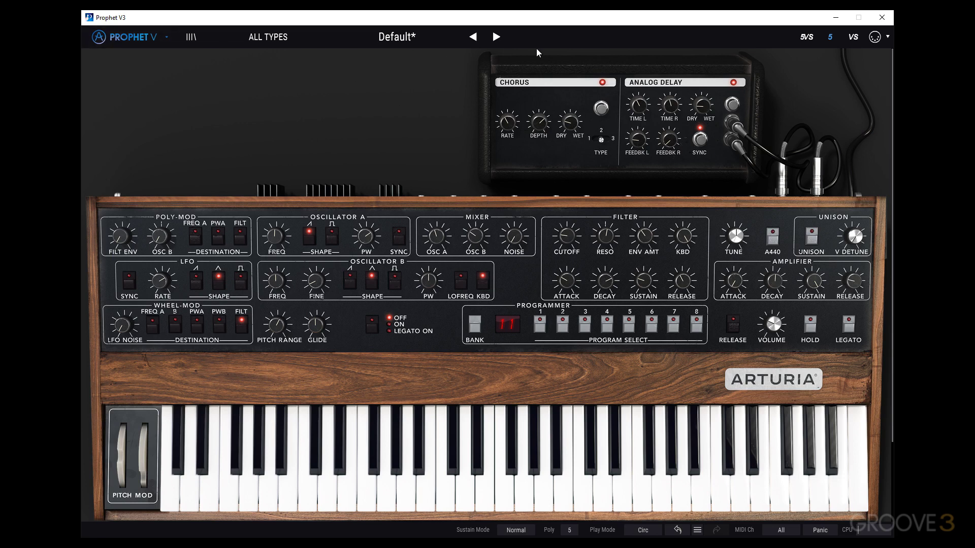
Step: Open the Prophet V main menu from the top-left logo
click(126, 40)
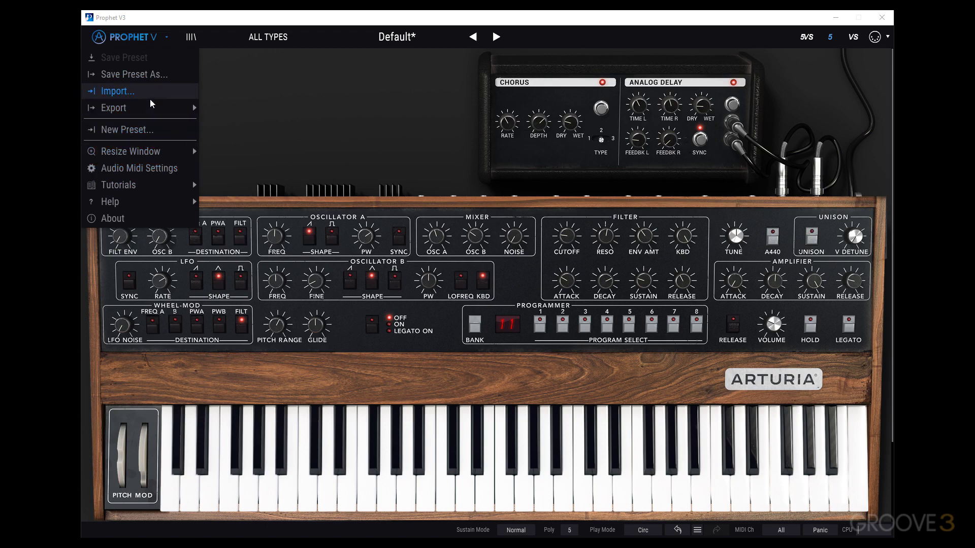
Step: Preview and cancel Save Preset As, then open and close the 712-preset browser
click(151, 78)
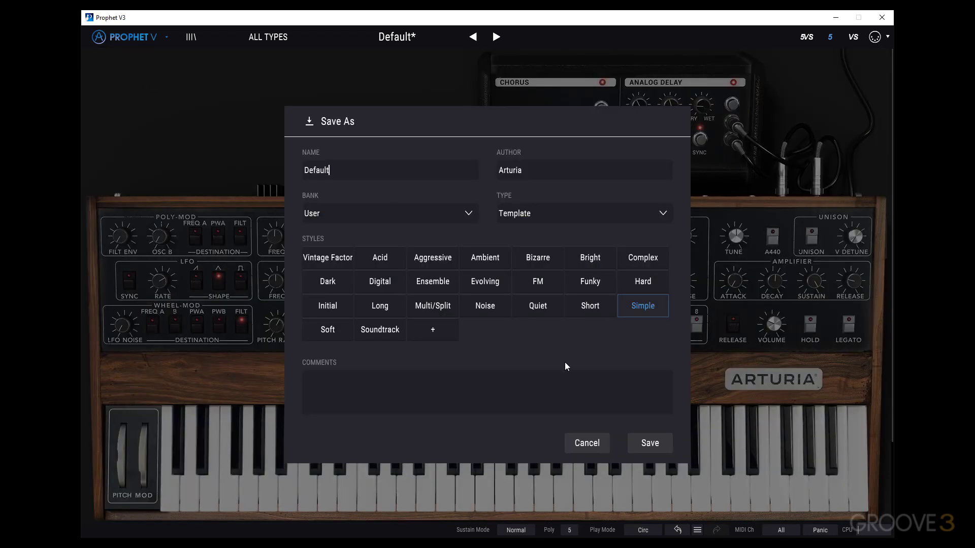
click(588, 437)
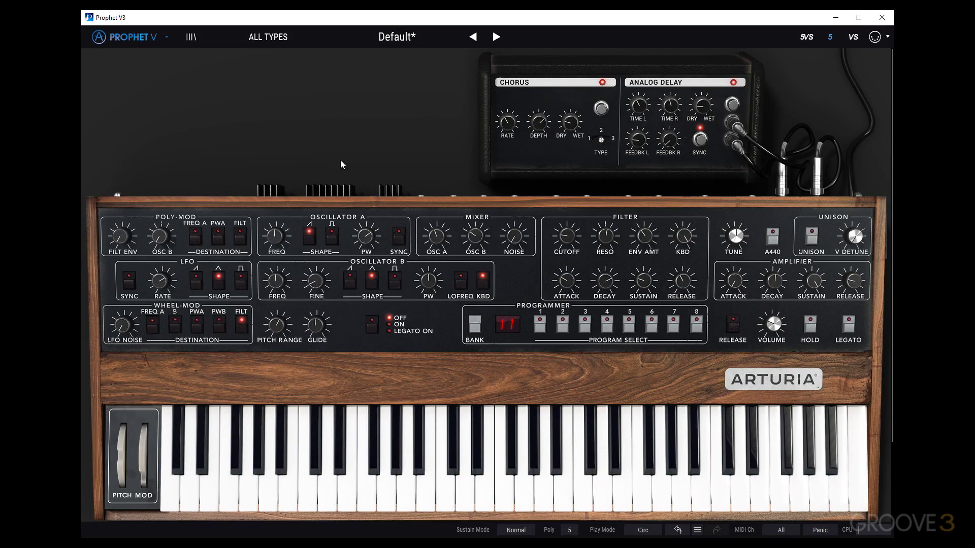
click(199, 38)
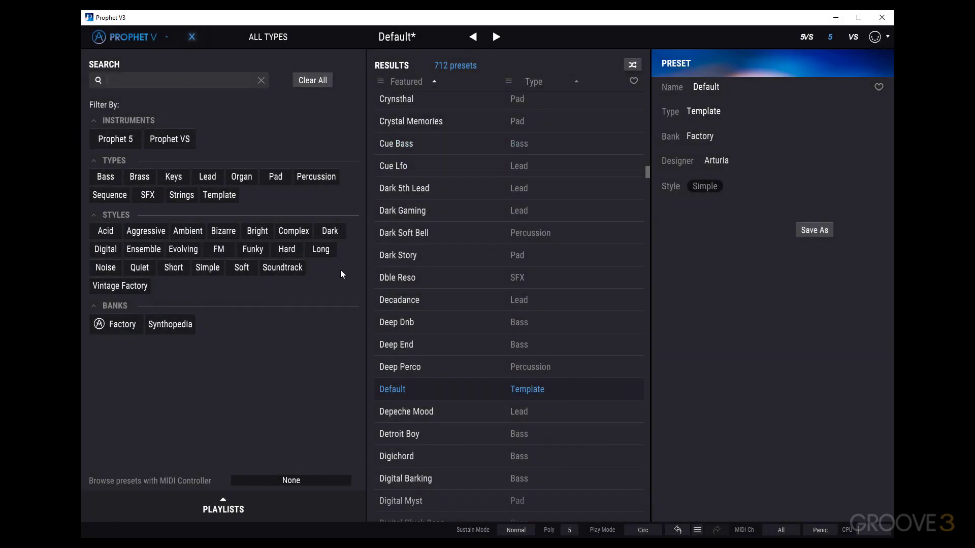
click(200, 40)
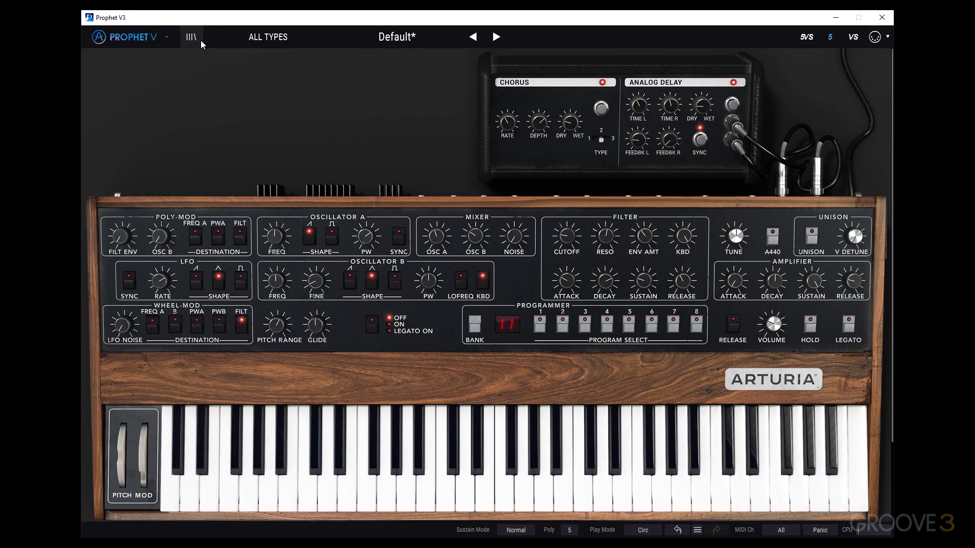
click(254, 39)
mouse_move(260, 139)
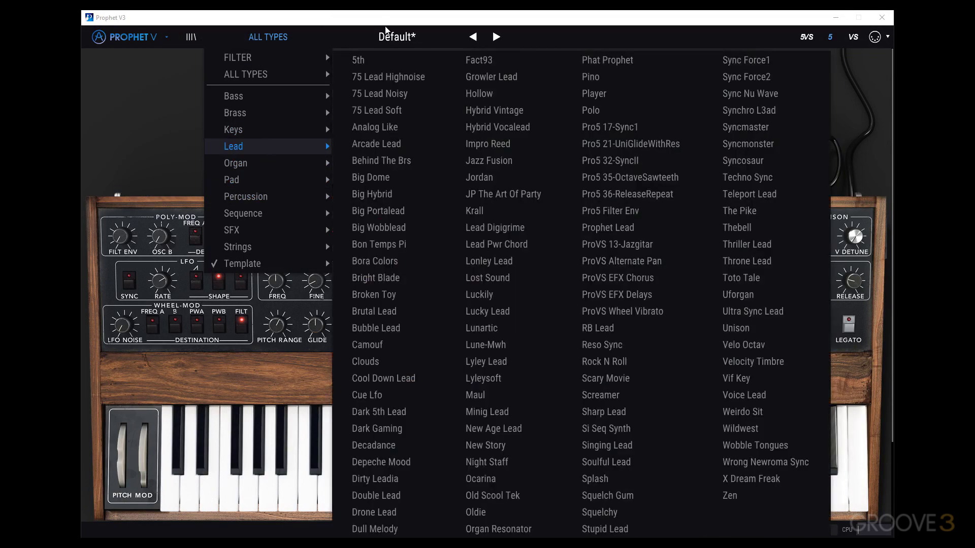
mouse_move(284, 74)
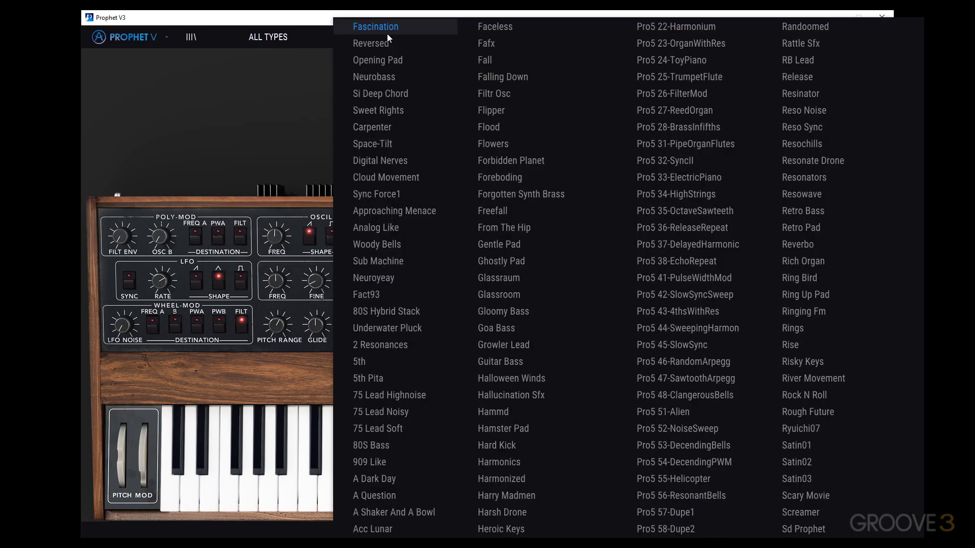
click(258, 136)
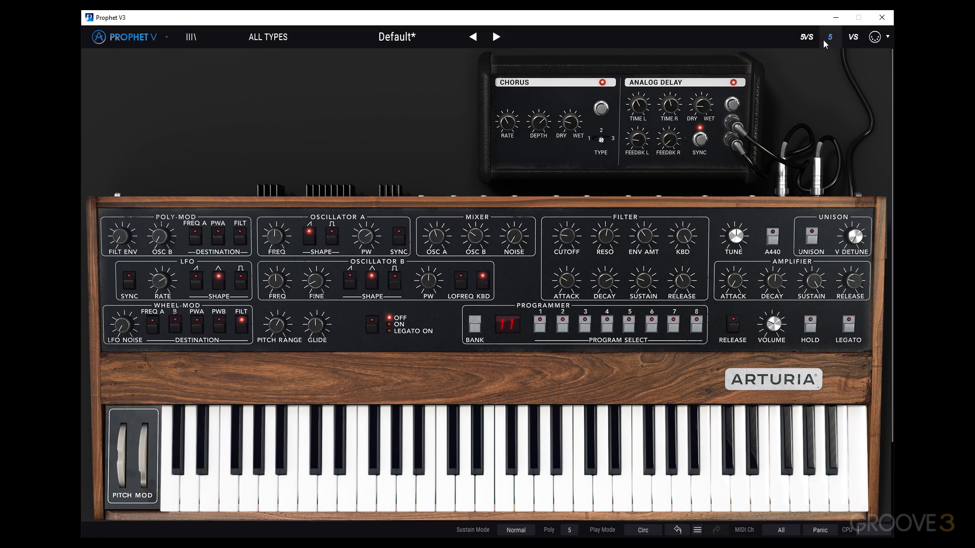
click(852, 42)
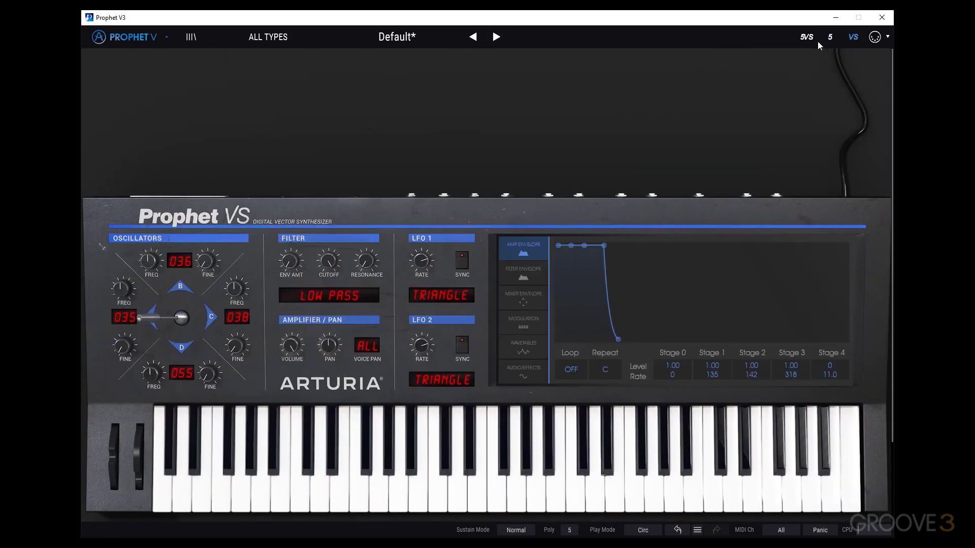
click(813, 42)
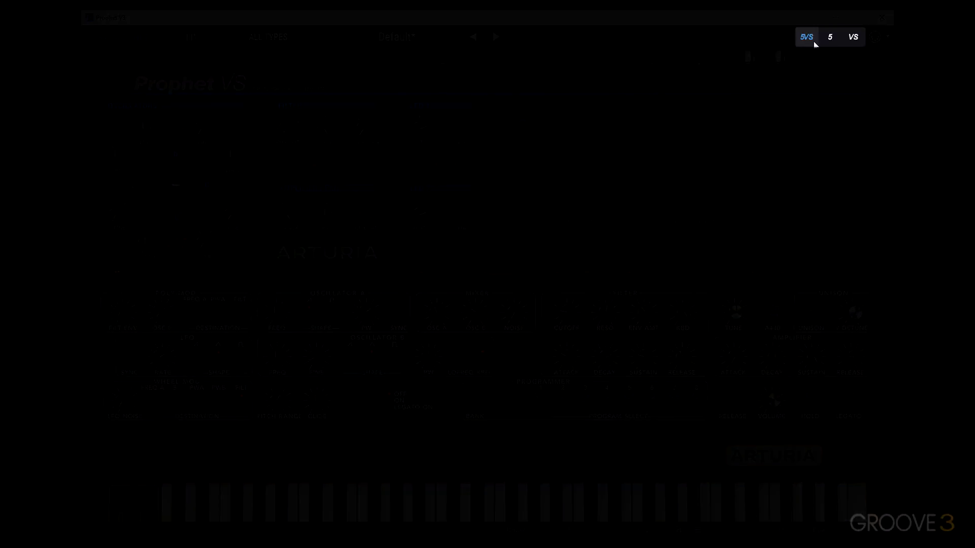
click(830, 41)
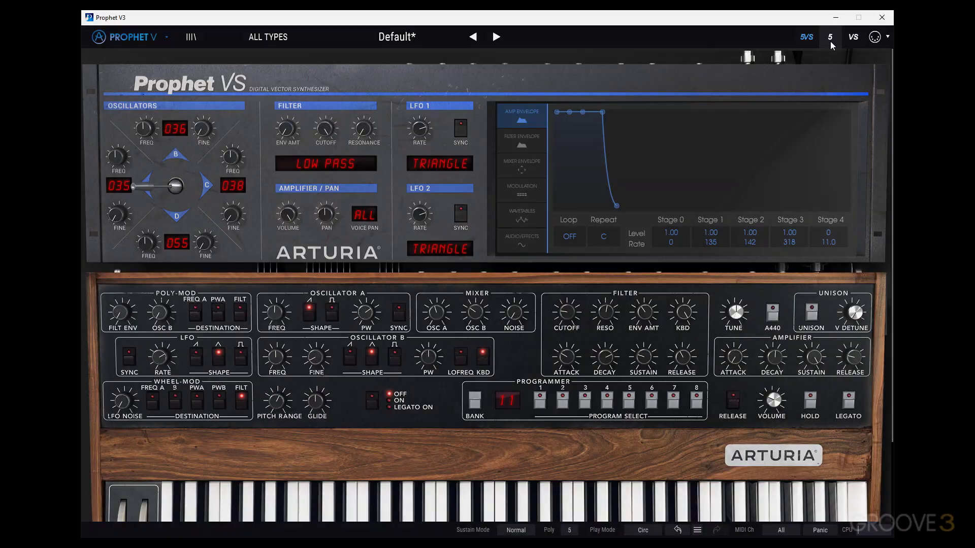
Step: In MIDI learn mode, unassign CC 2 from Osc B pulse width, then exit learn mode
click(875, 38)
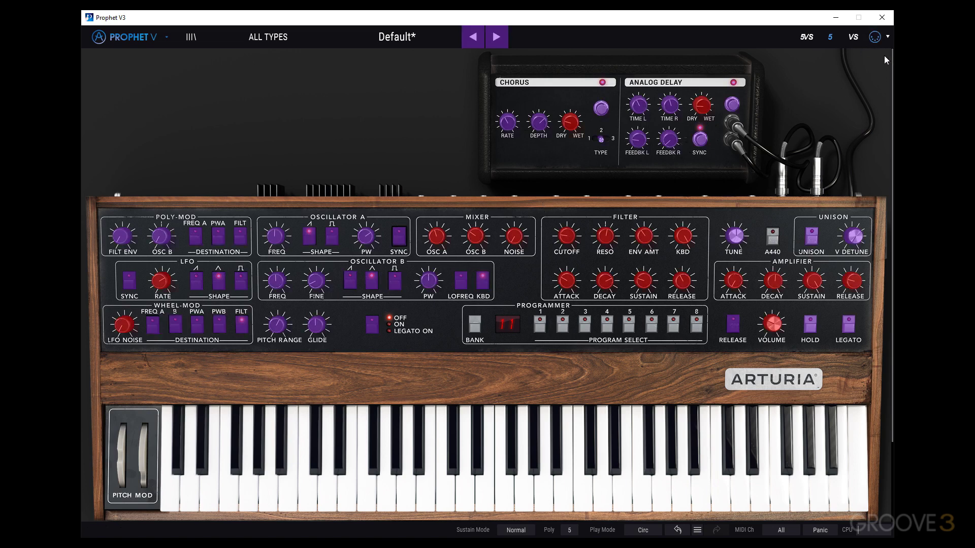
click(851, 38)
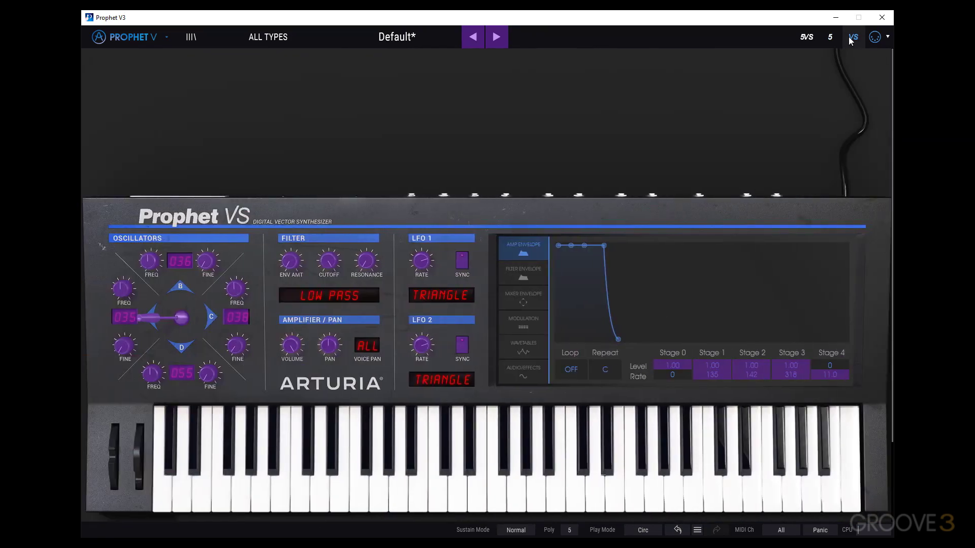
click(833, 43)
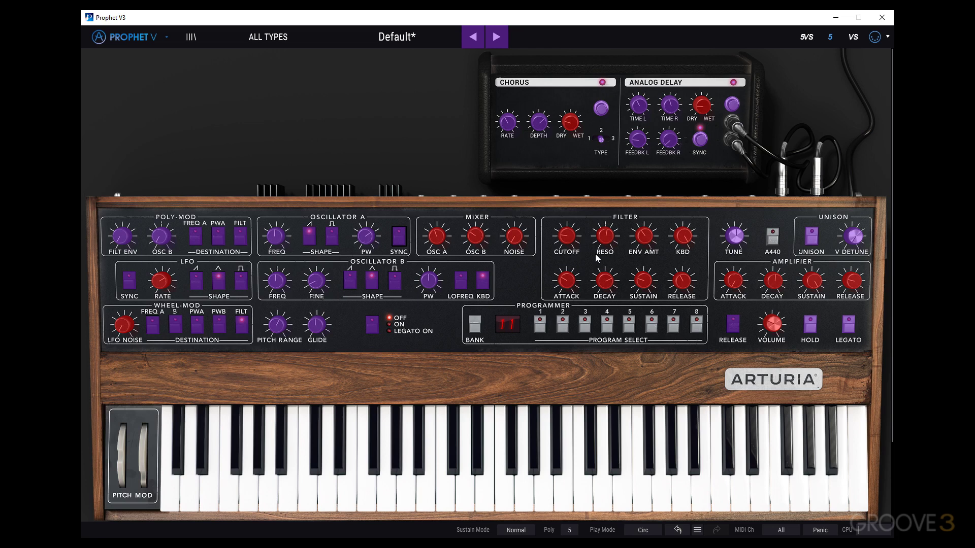
right_click(430, 288)
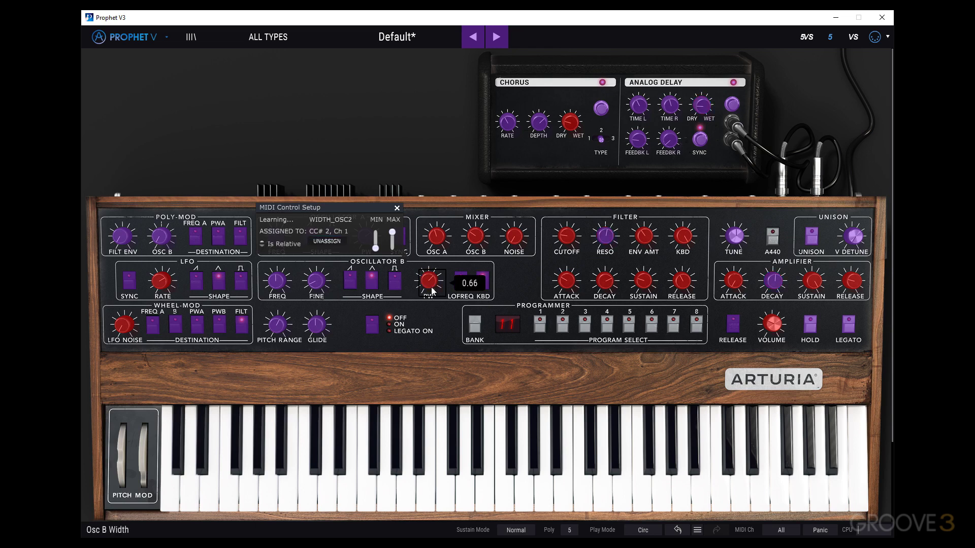
click(325, 242)
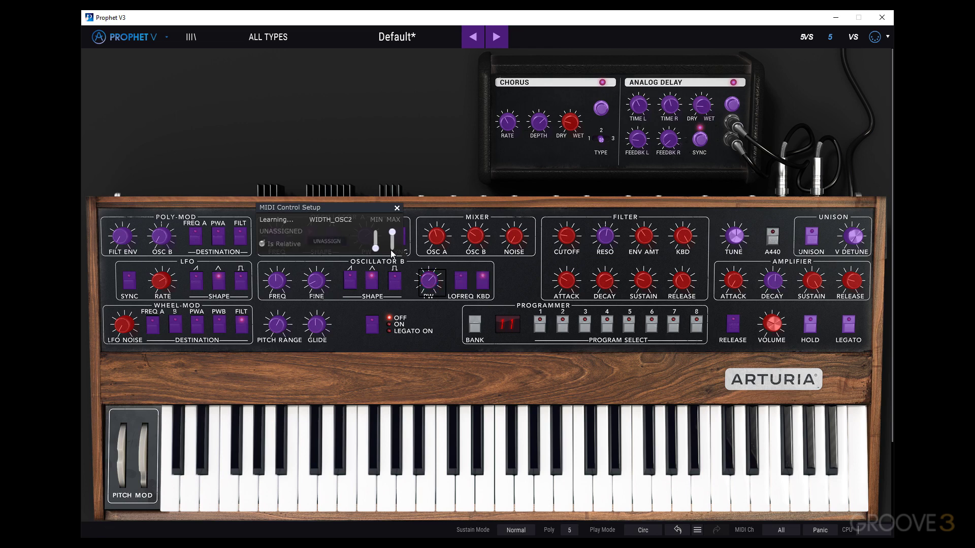
click(398, 208)
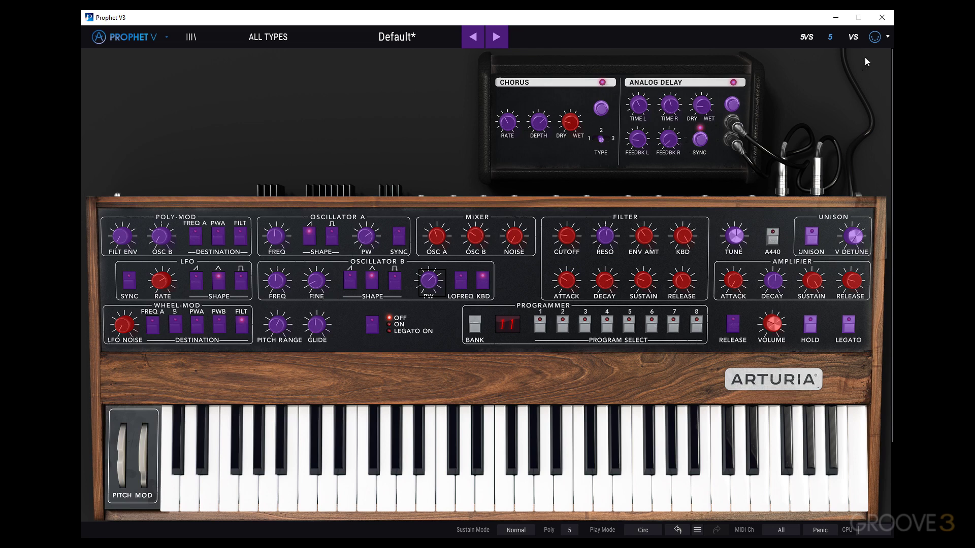
click(871, 38)
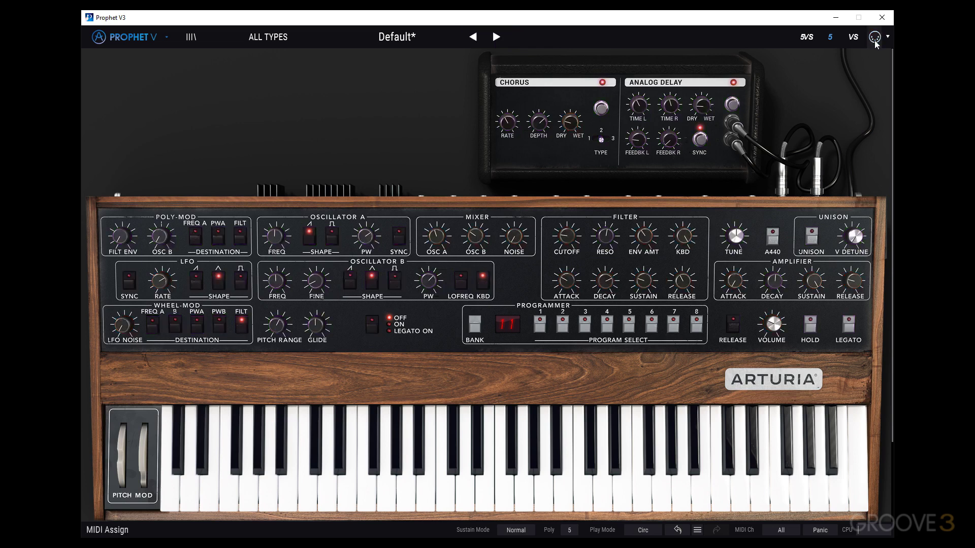
click(887, 38)
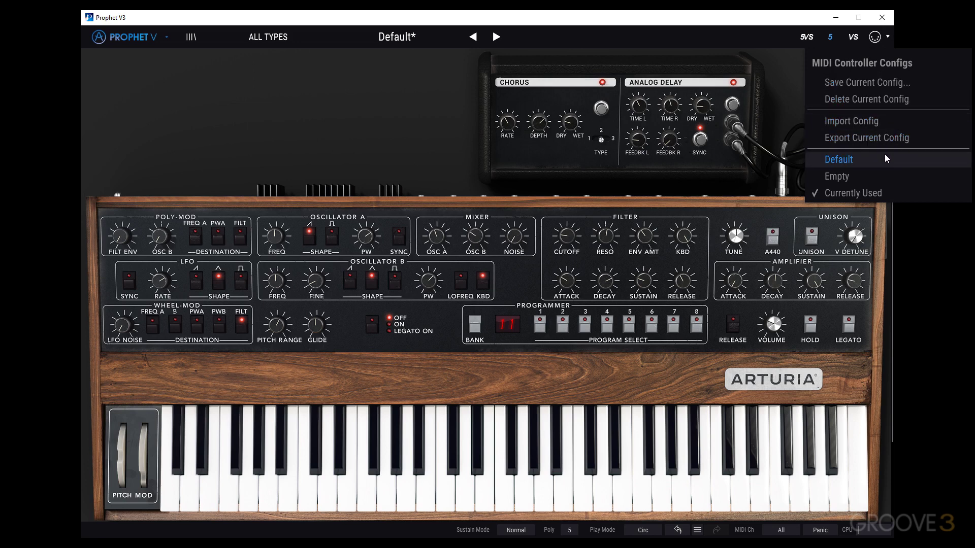
click(796, 103)
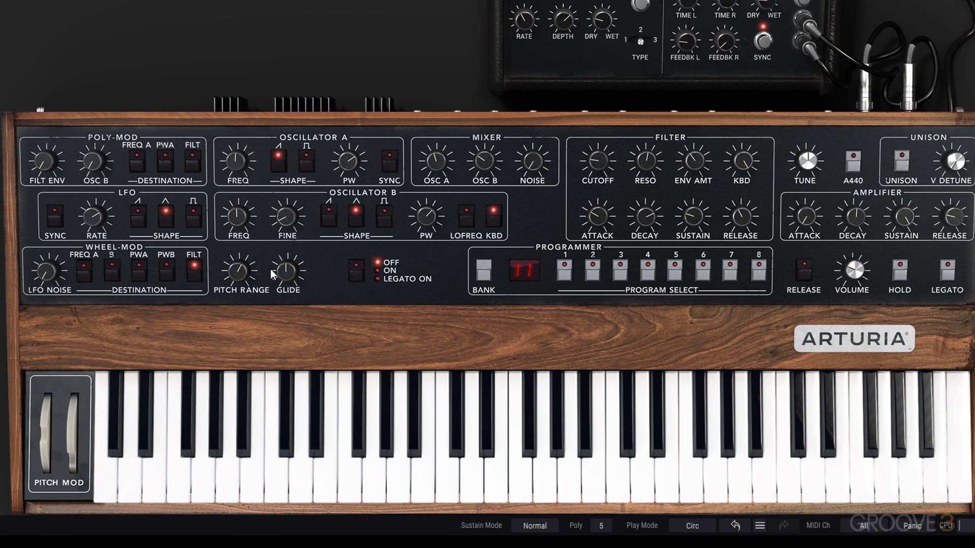
scroll(281, 217, down, 2)
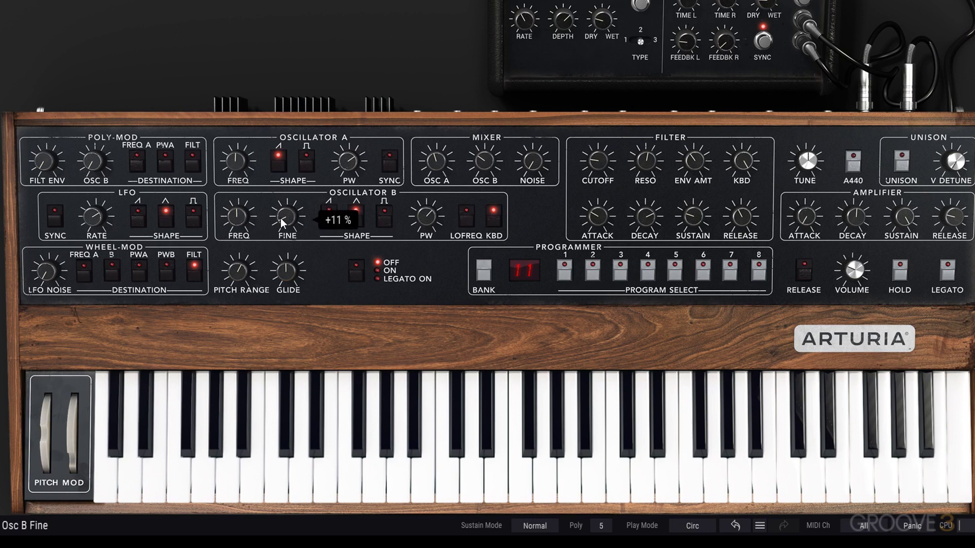
mouse_move(241, 221)
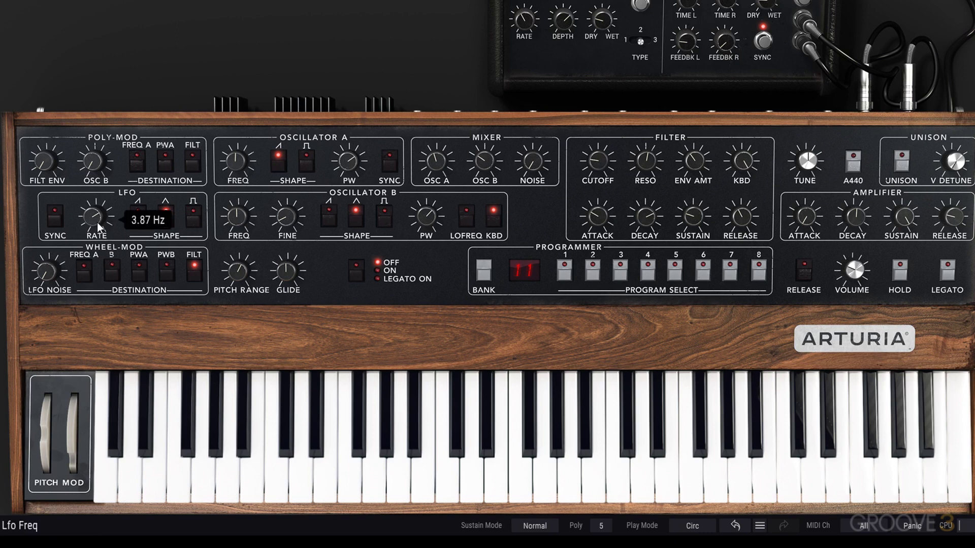
mouse_move(41, 271)
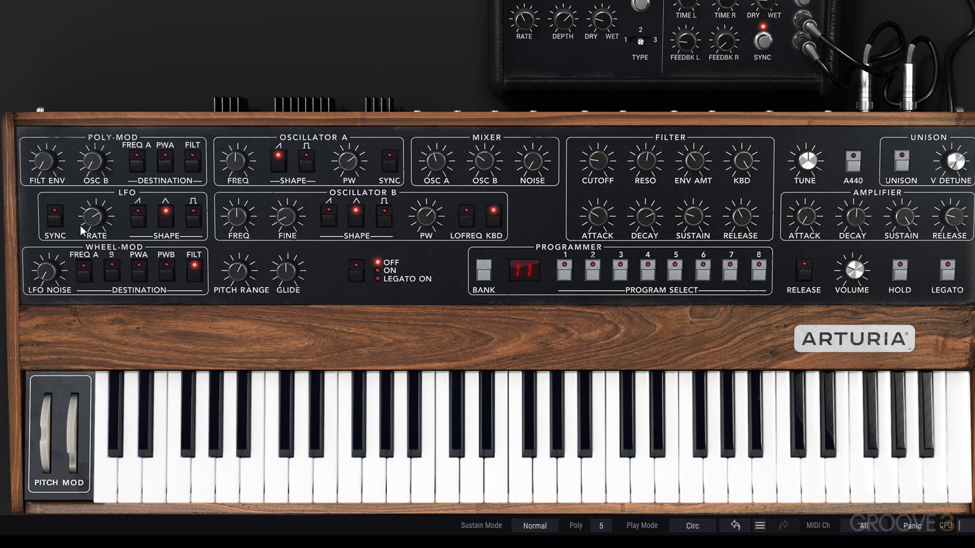
mouse_move(93, 219)
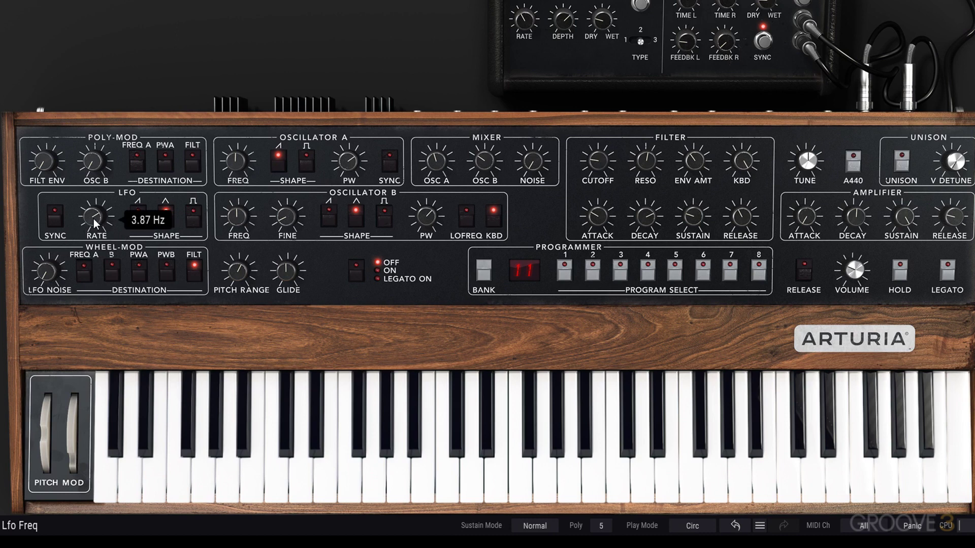
drag(94, 218, 93, 238)
mouse_move(97, 221)
mouse_down()
mouse_move(97, 229)
mouse_move(96, 220)
mouse_up()
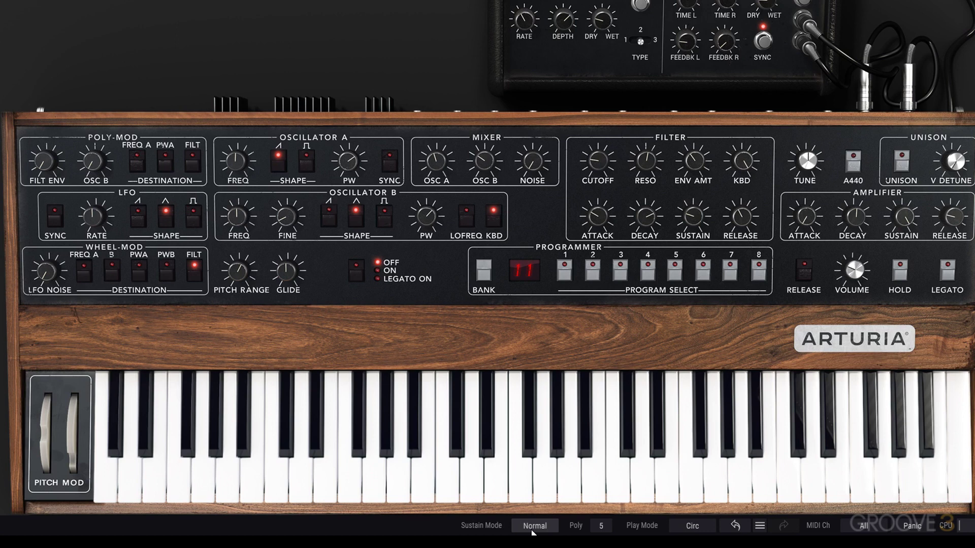
Step: Toggle amp Release, try Sustain Mode Legacy, then restore Normal with Release off
click(806, 275)
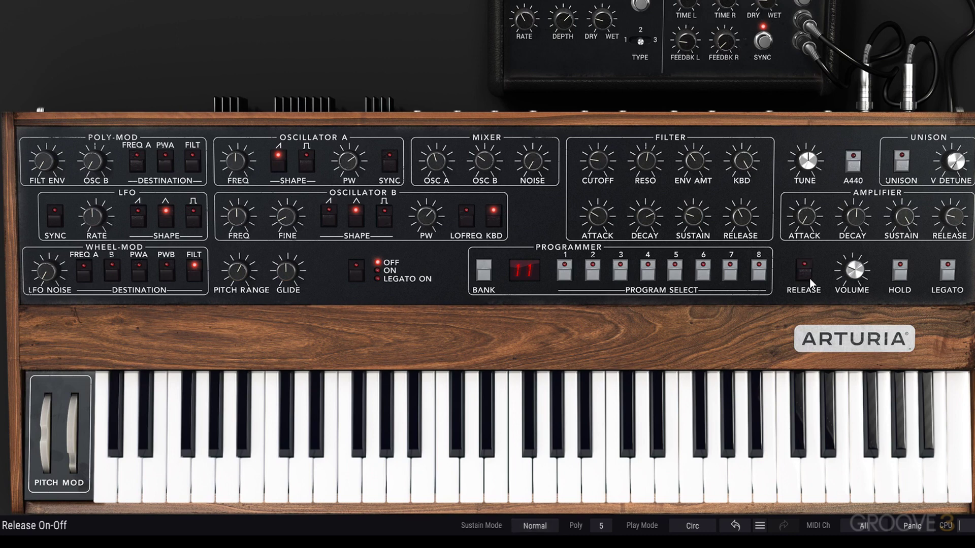
click(538, 526)
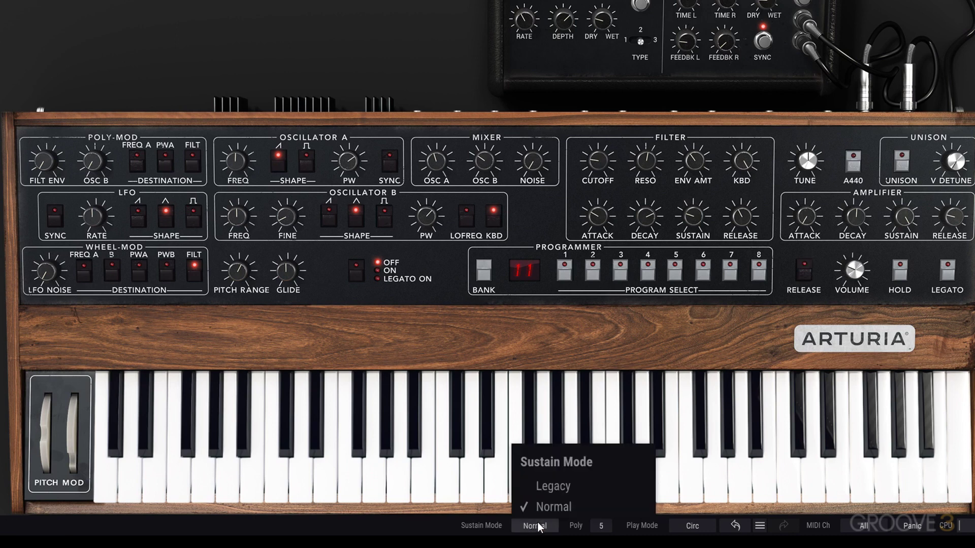
click(553, 486)
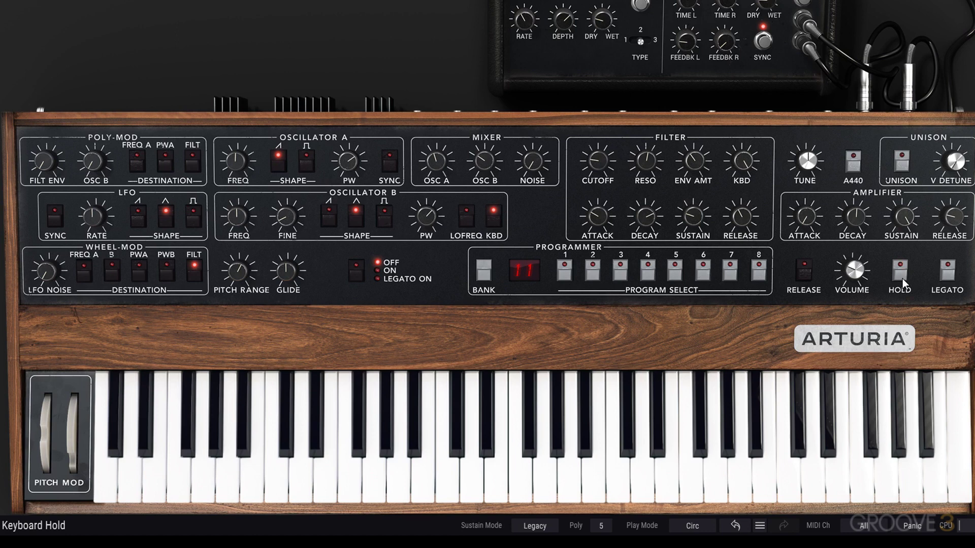
click(547, 522)
click(547, 508)
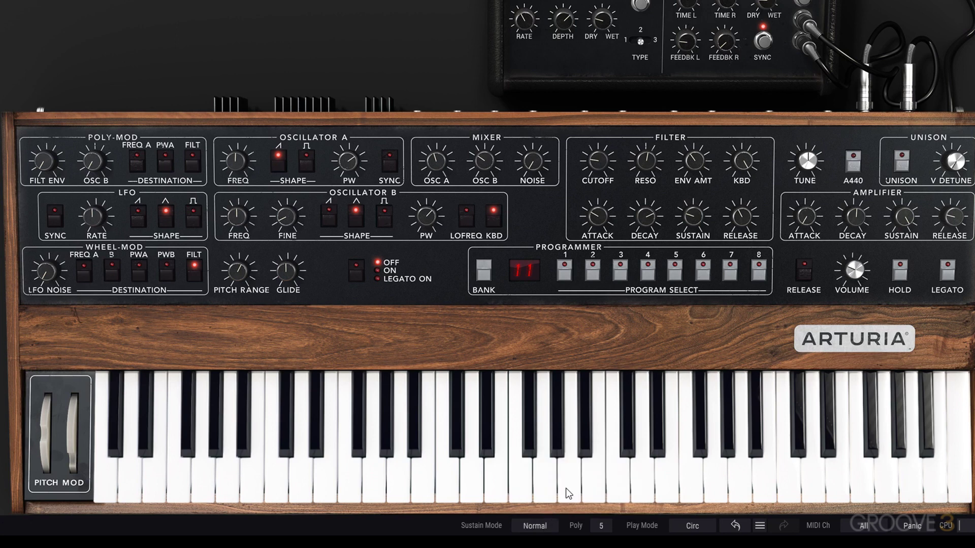
click(808, 272)
click(606, 522)
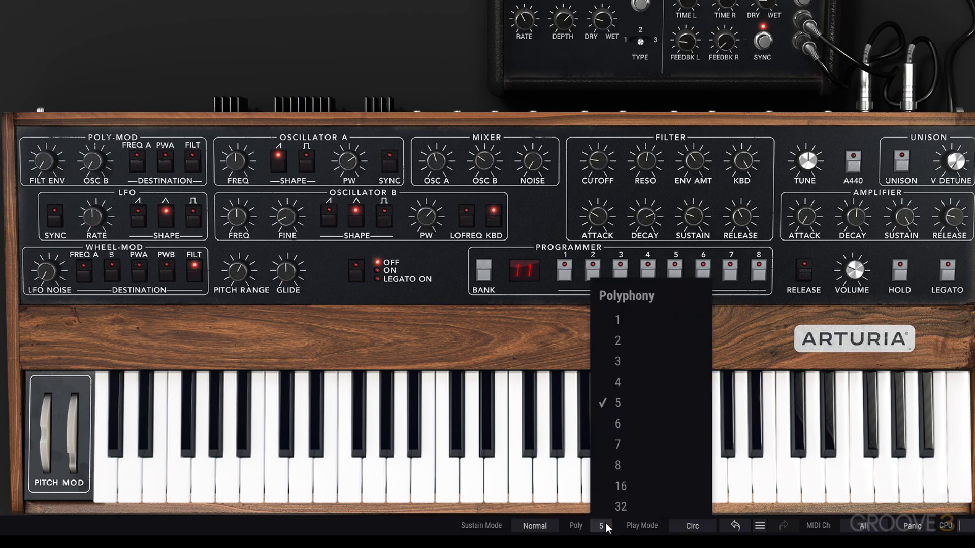
click(660, 406)
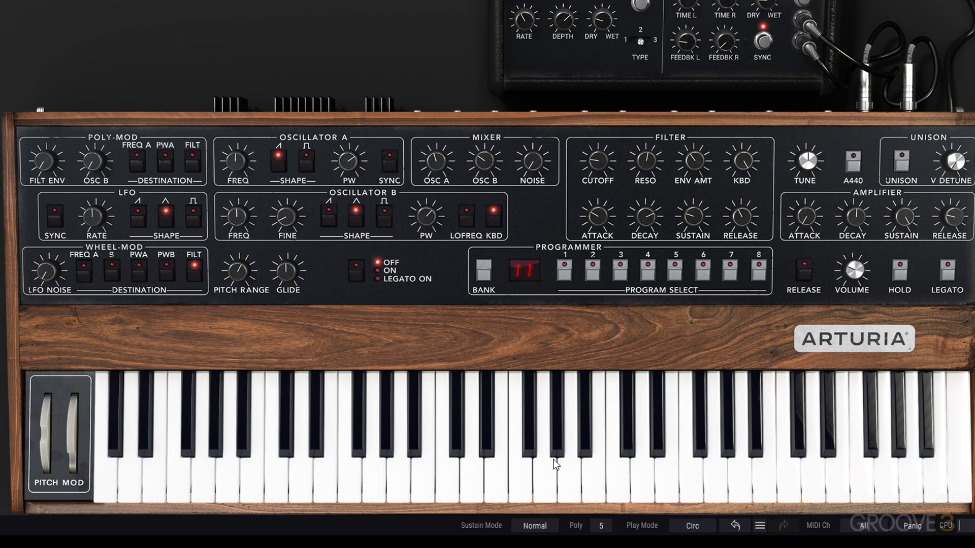
click(688, 526)
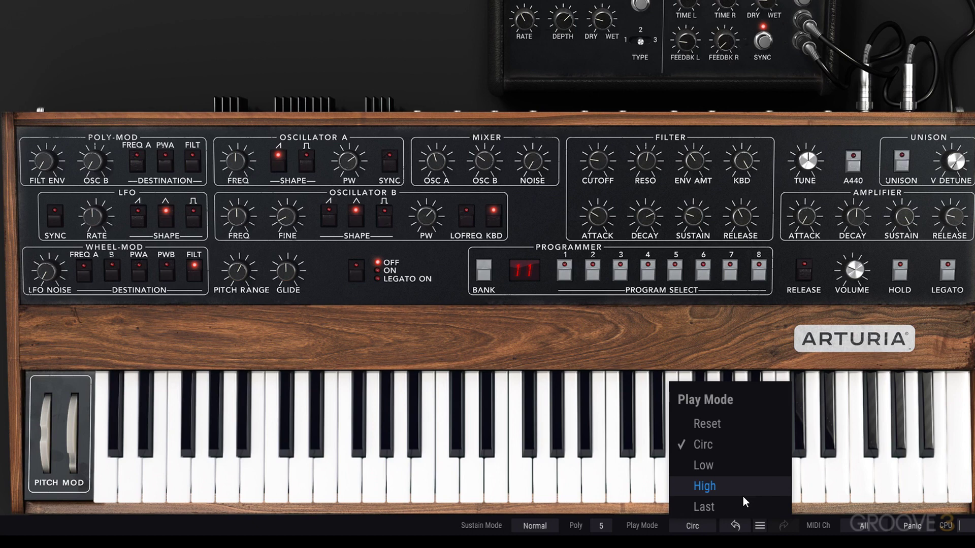
click(663, 380)
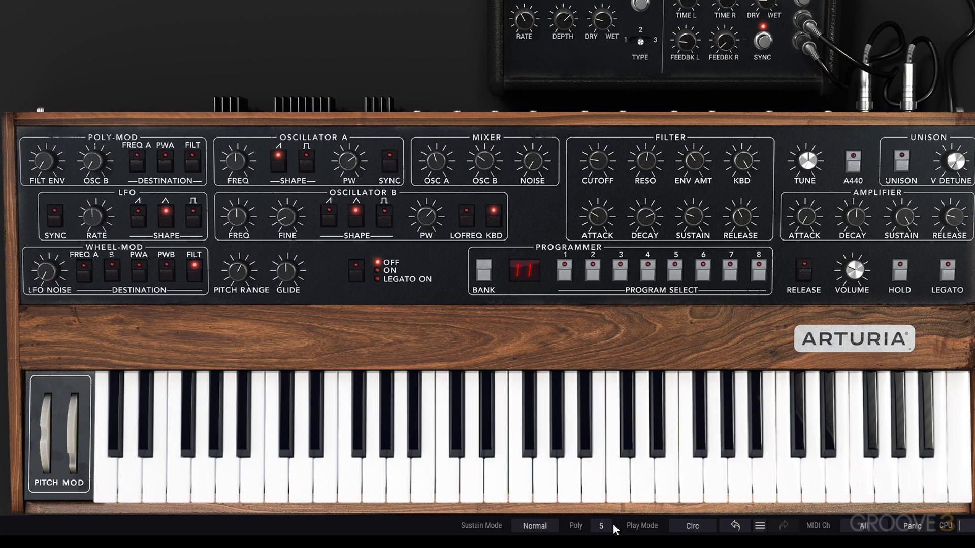
click(735, 525)
click(784, 526)
click(784, 526)
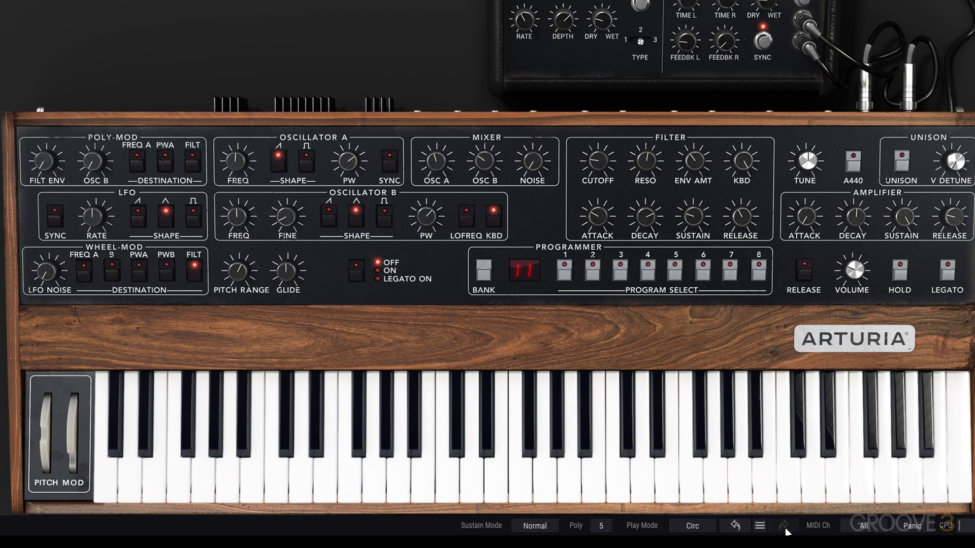
click(760, 525)
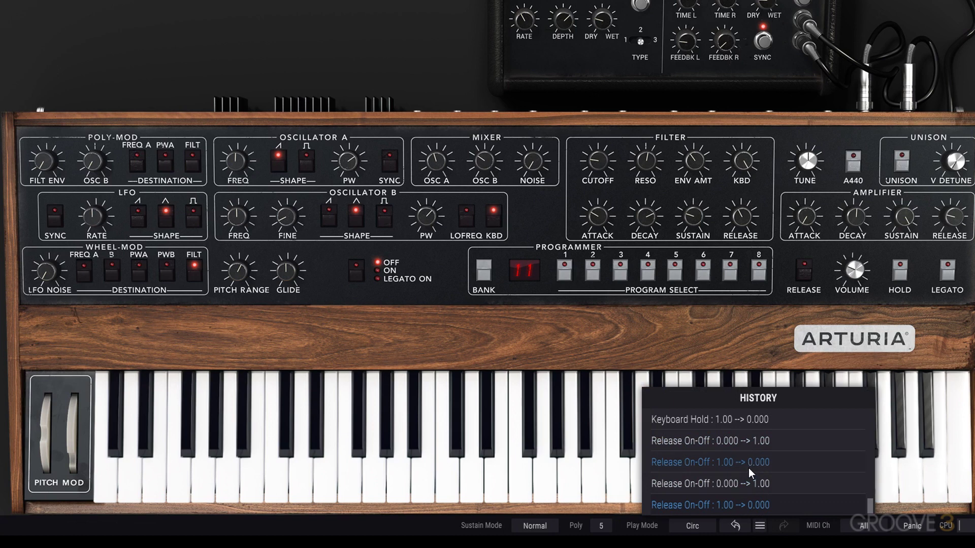
click(762, 526)
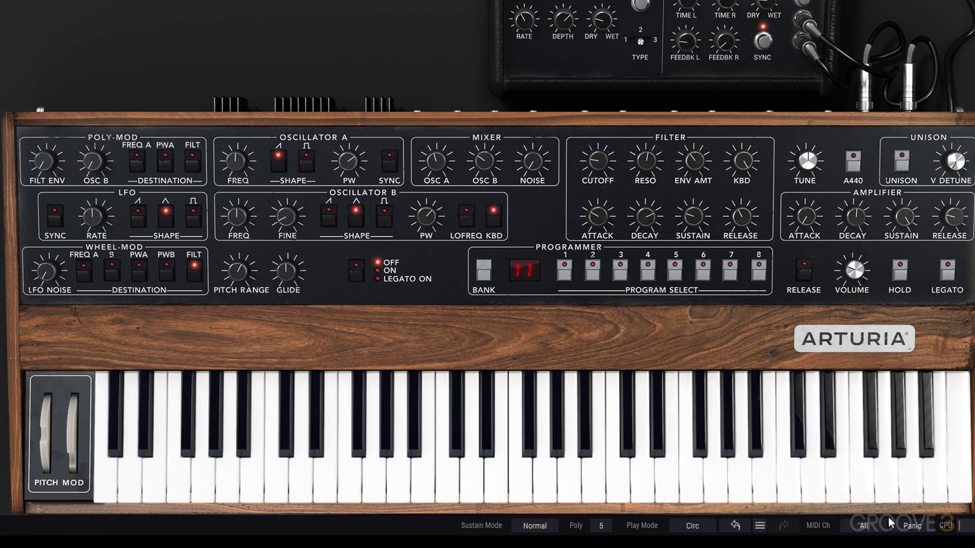
click(871, 529)
click(872, 529)
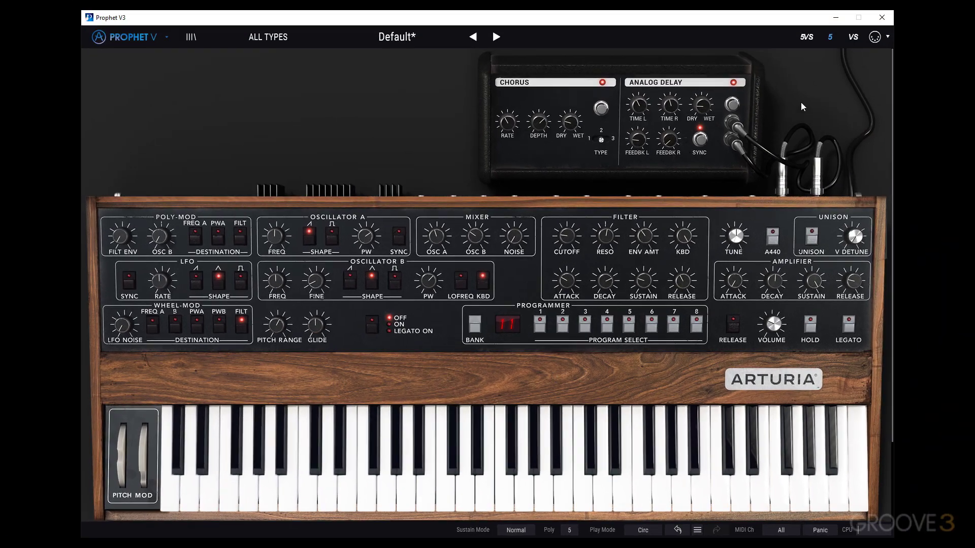
Step: Browse the VS Filter Envelope, Mixer Envelope, Modulation, Wavetables and Audio/Effects pages
click(852, 44)
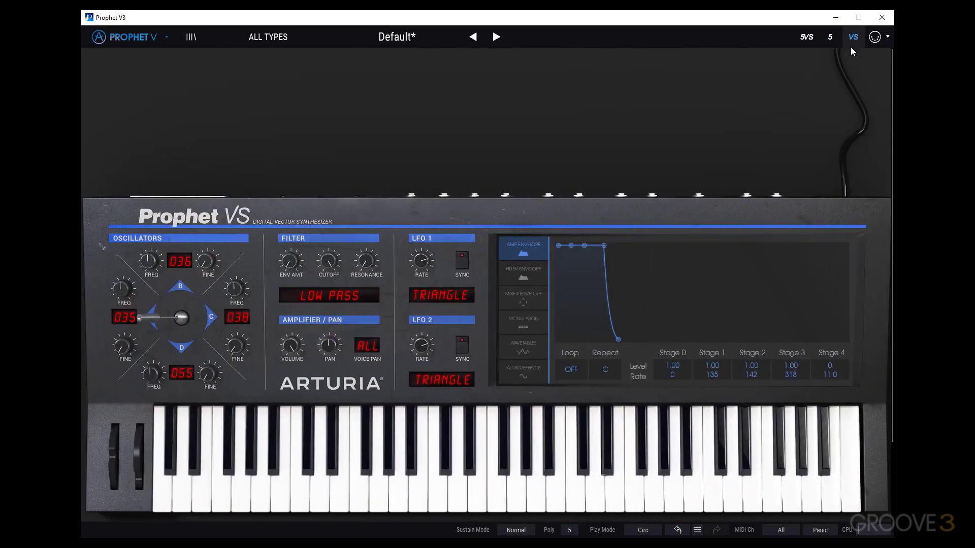
click(528, 270)
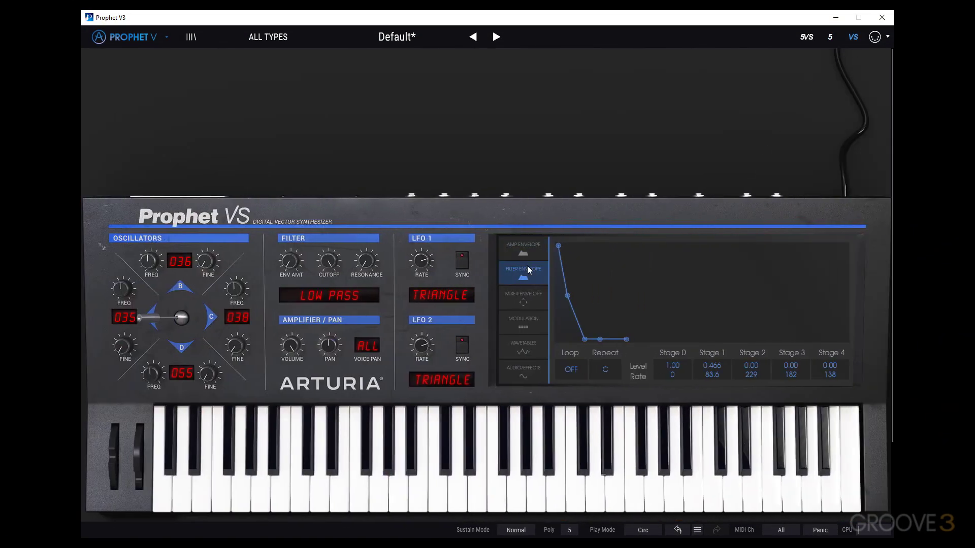
click(524, 303)
click(522, 322)
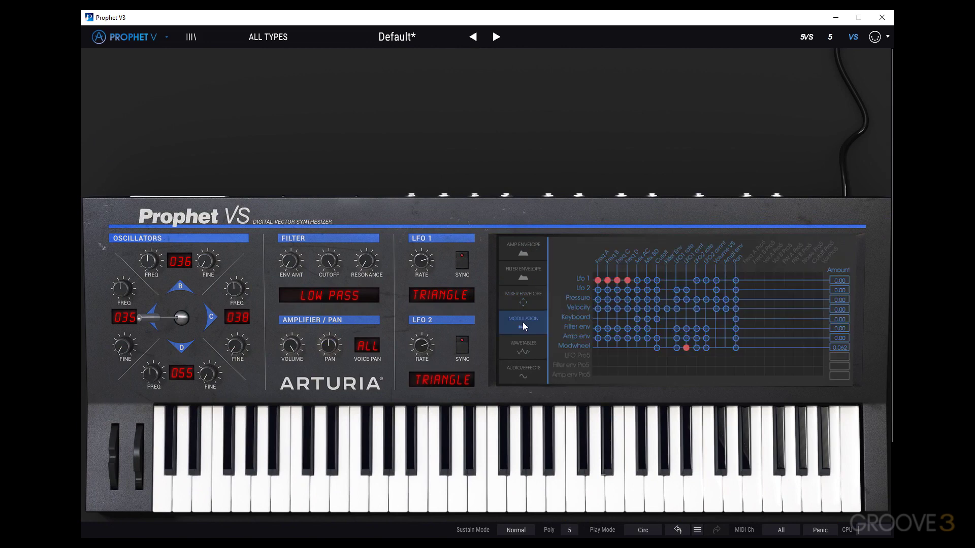
click(520, 344)
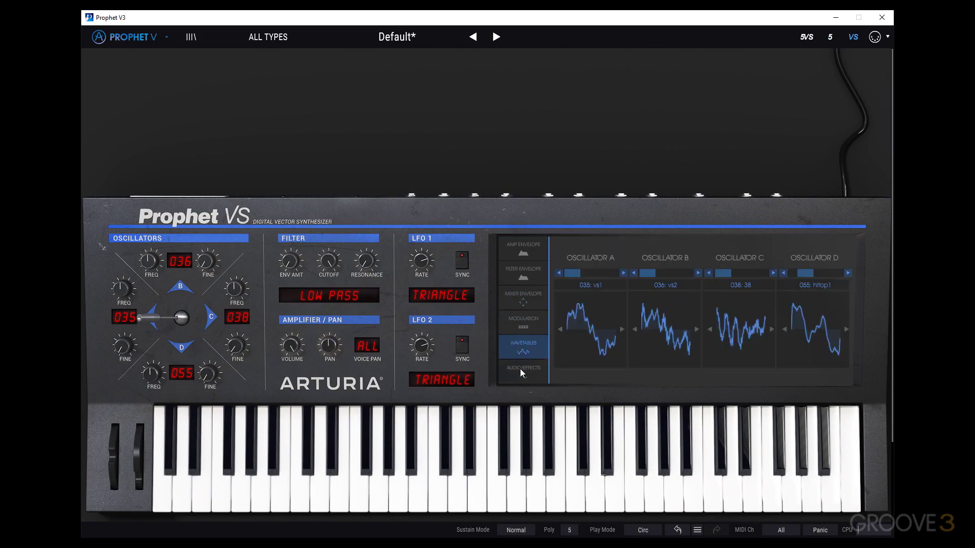
click(520, 369)
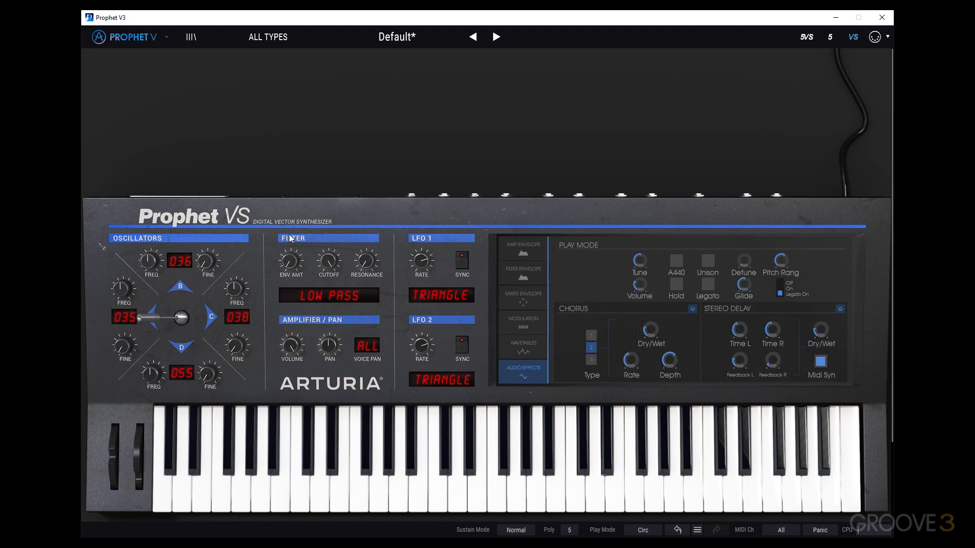
click(829, 36)
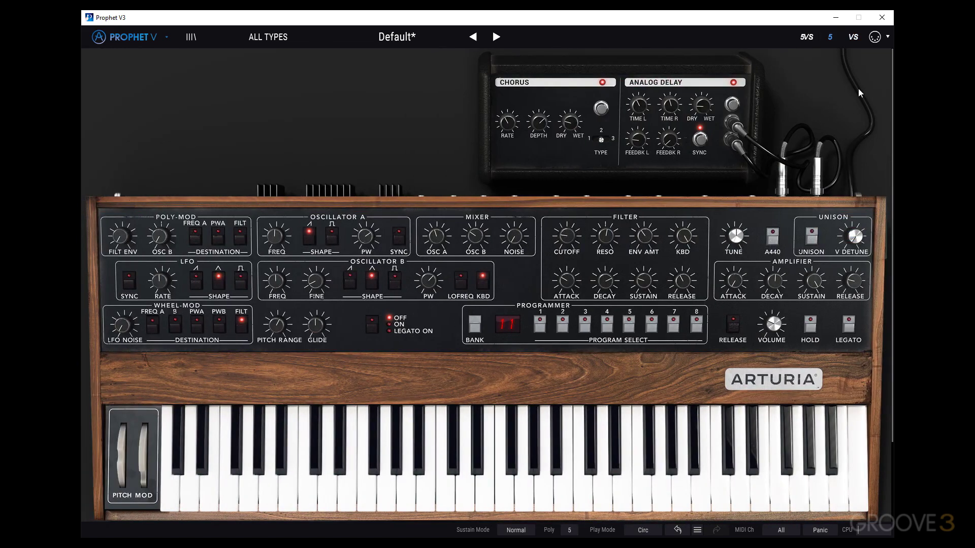
click(862, 39)
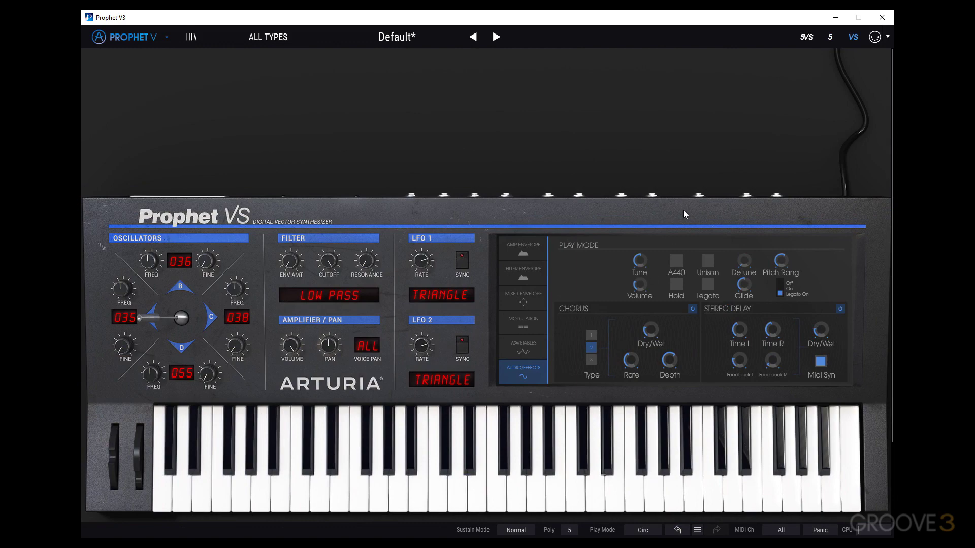
Step: View the combined 5VS layout's envelope and Audio/Effects pages, then go back to Prophet 5
click(798, 38)
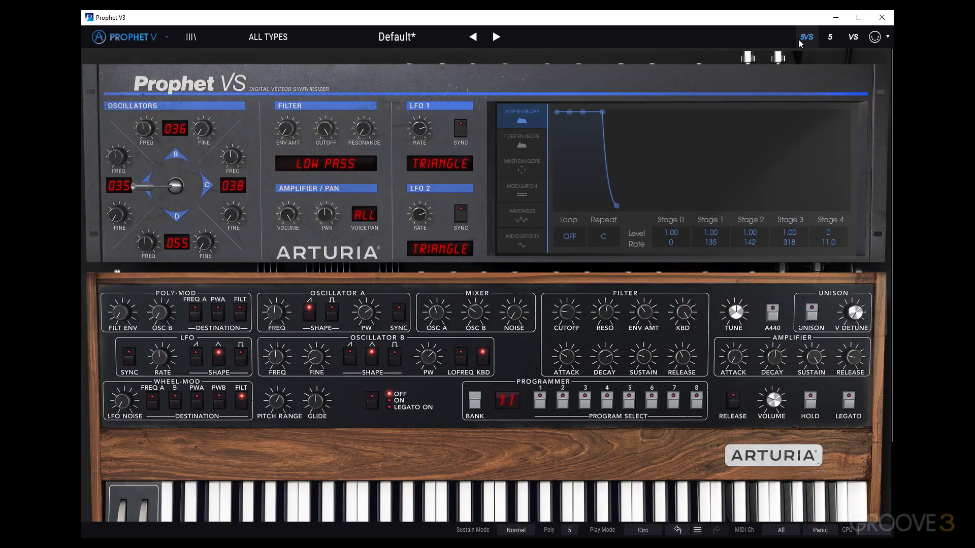
click(525, 142)
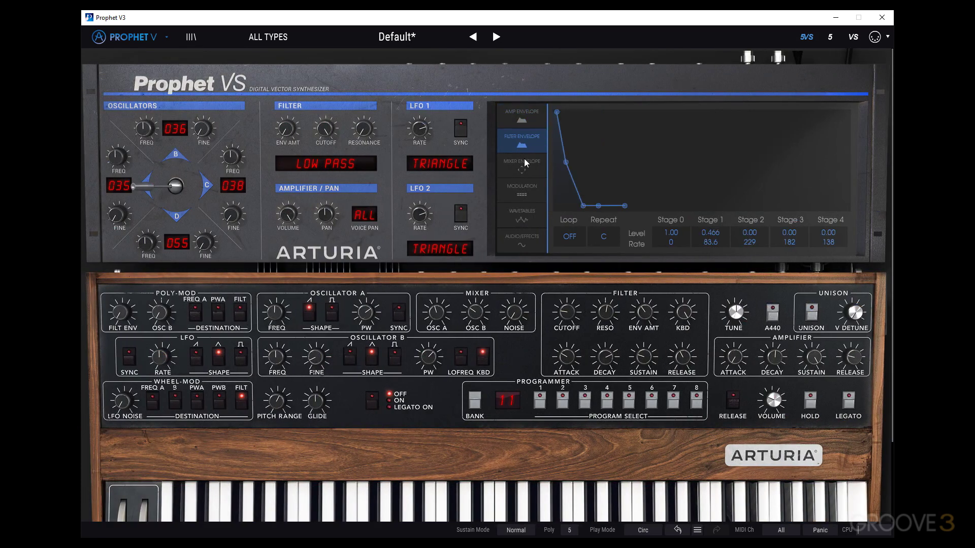
click(523, 165)
click(524, 244)
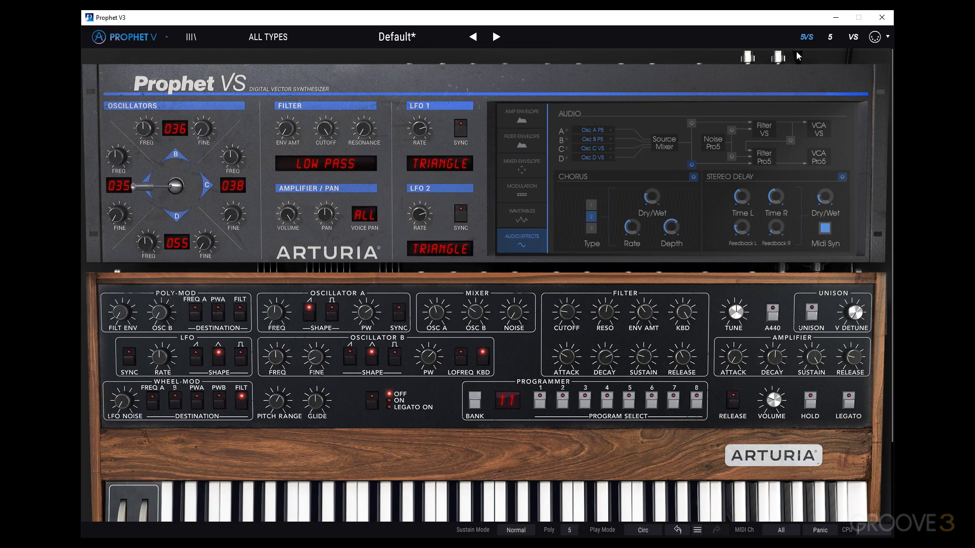
click(831, 37)
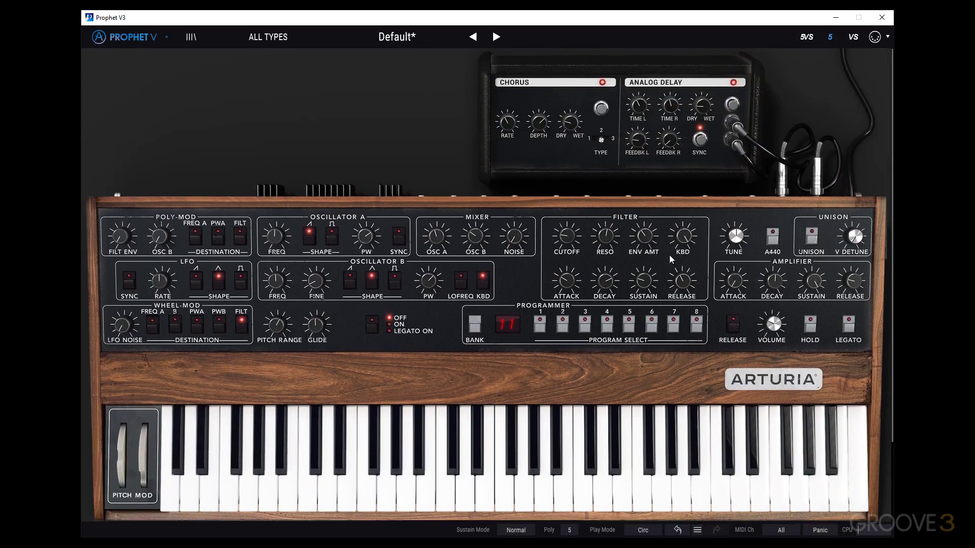